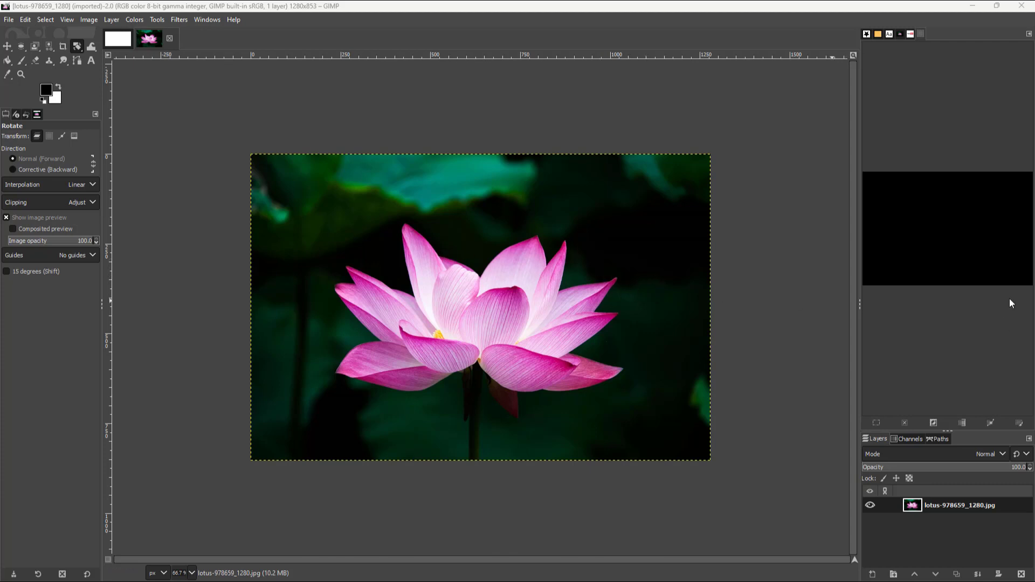
# Crop the lotus image to a region of about 1020 × 673 px around the flower.
pyautogui.click(62, 47)
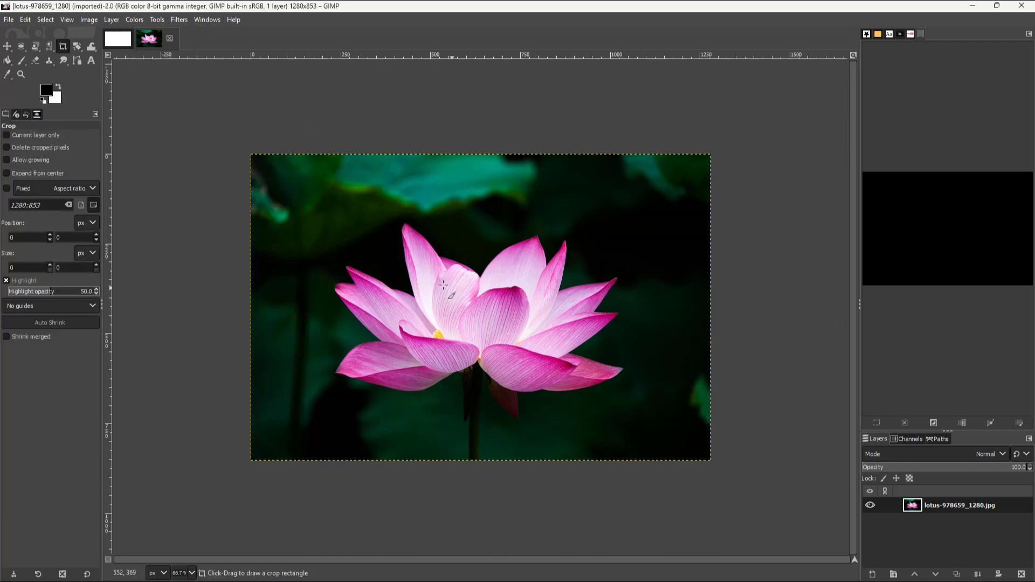
pyautogui.moveTo(296, 182); pyautogui.dragTo(663, 424)
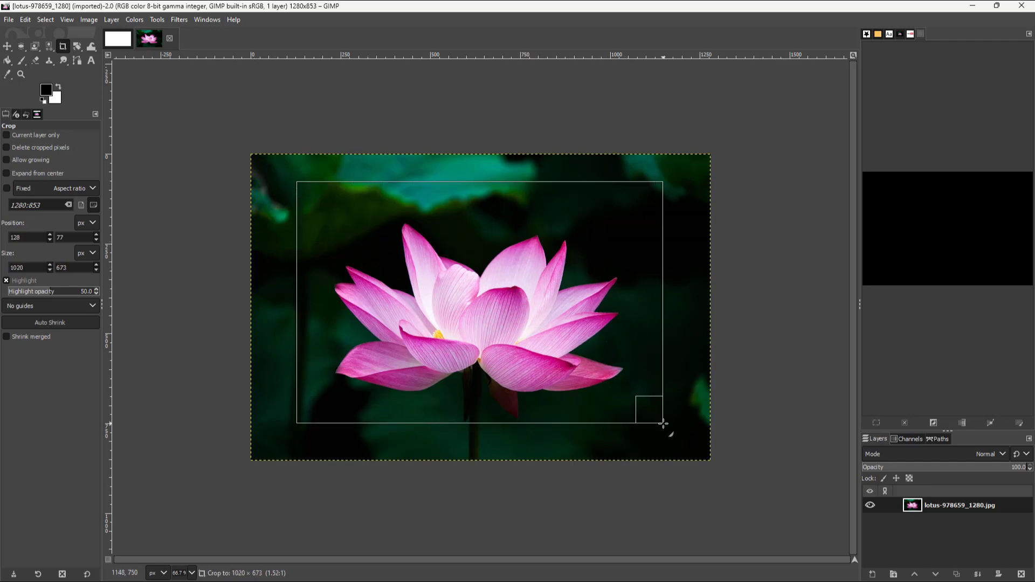
pyautogui.click(605, 334)
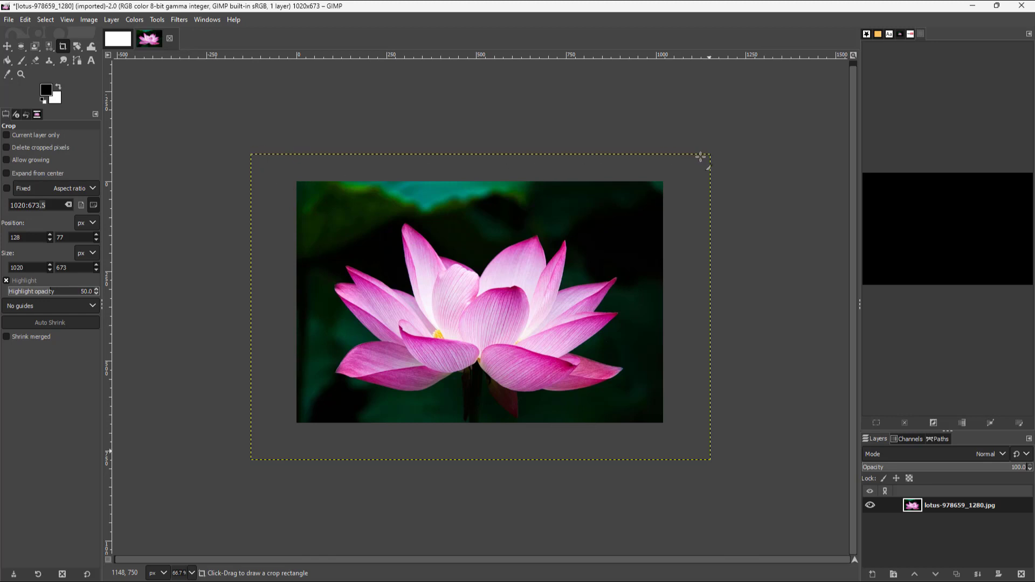
# Allow growing with Transparency fill and crop to about 1269 × 837 px, extending past the photo's upper-left corner.
pyautogui.moveTo(697, 161); pyautogui.dragTo(250, 438)
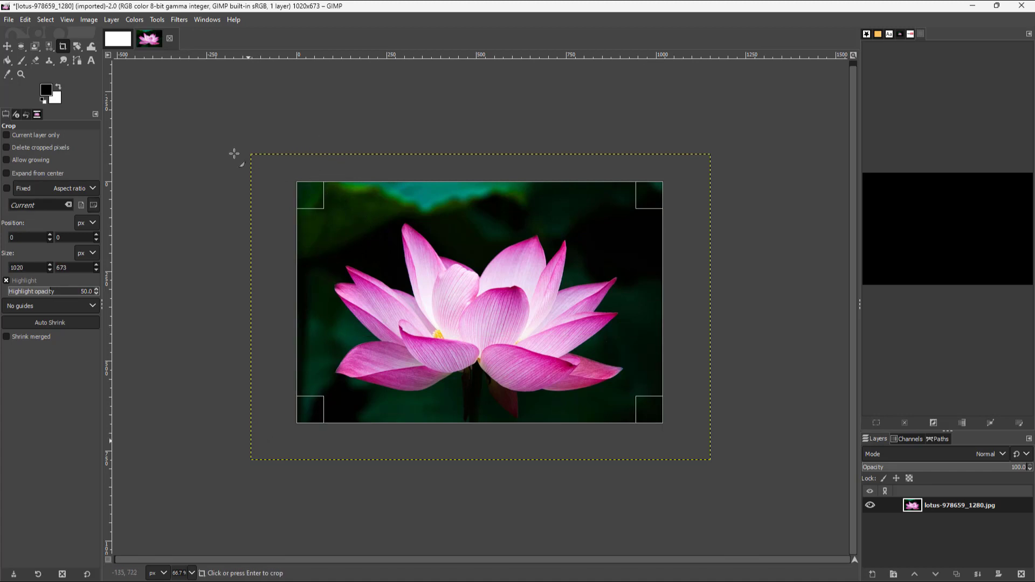
pyautogui.click(211, 193)
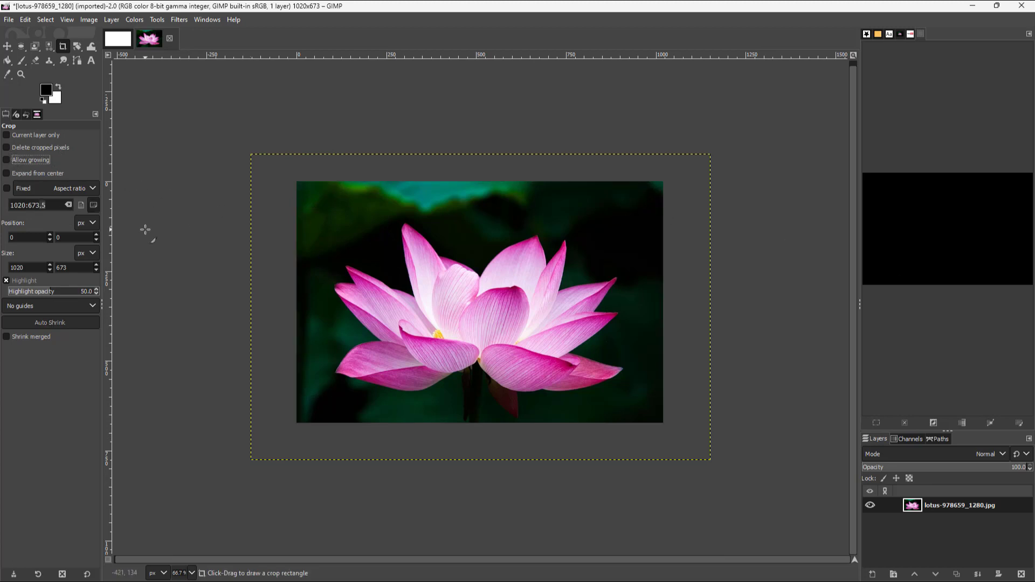
pyautogui.click(7, 160)
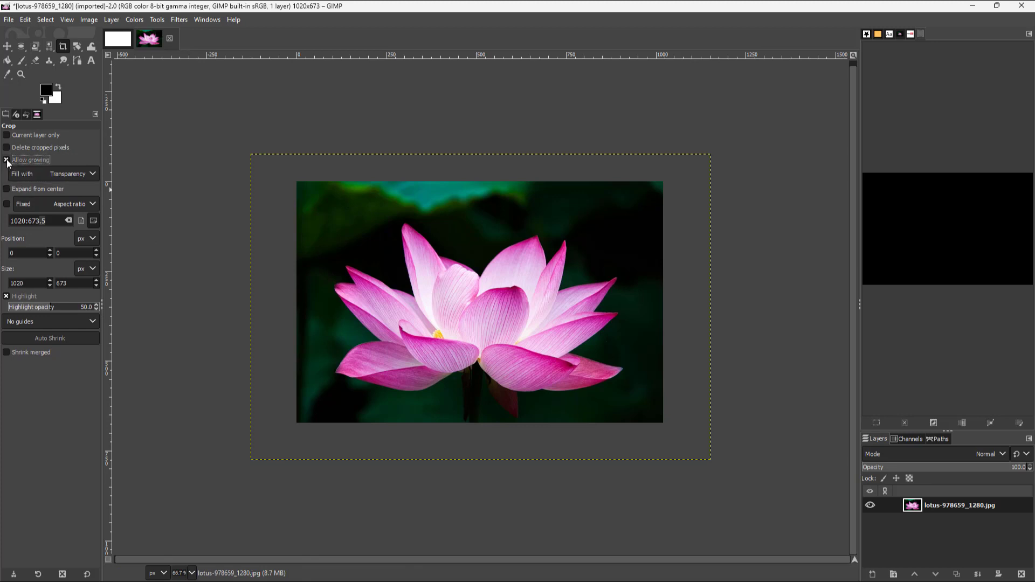
pyautogui.moveTo(228, 142); pyautogui.dragTo(685, 442)
pyautogui.press('Return')
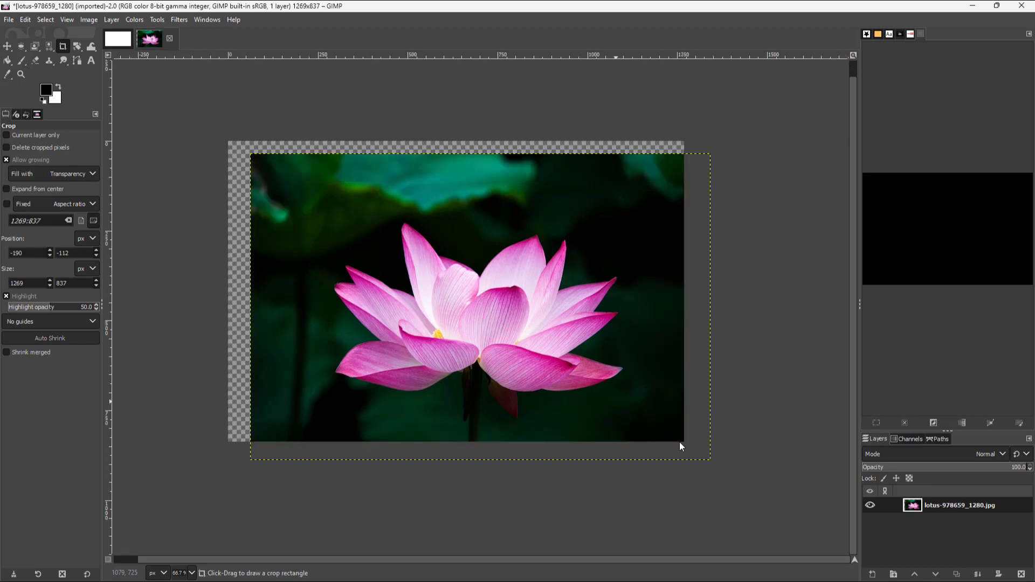
# Set the crop fill to White and crop to about 1425 × 977 px, enclosing the whole photo with a margin.
pyautogui.click(86, 171)
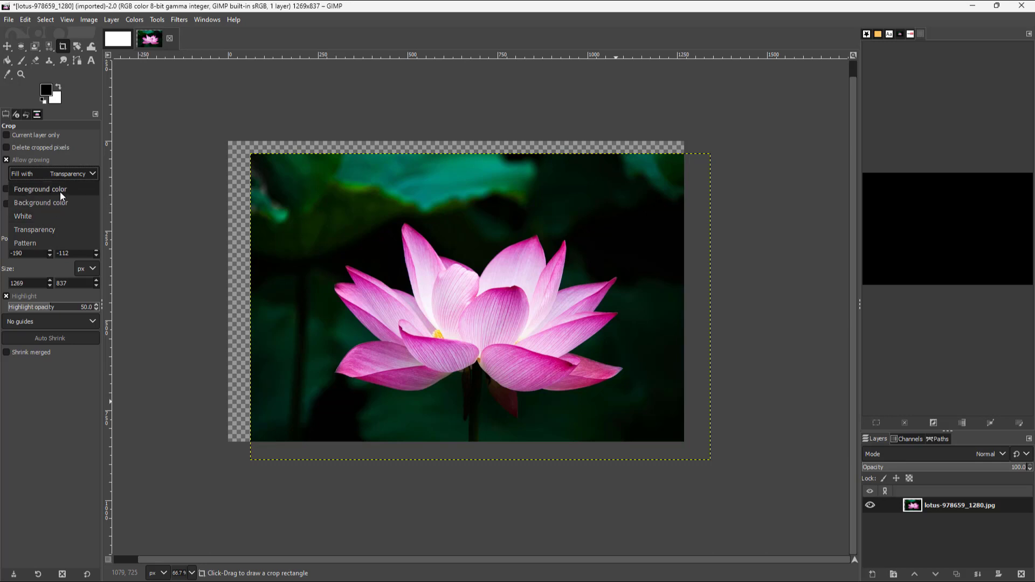
pyautogui.click(51, 215)
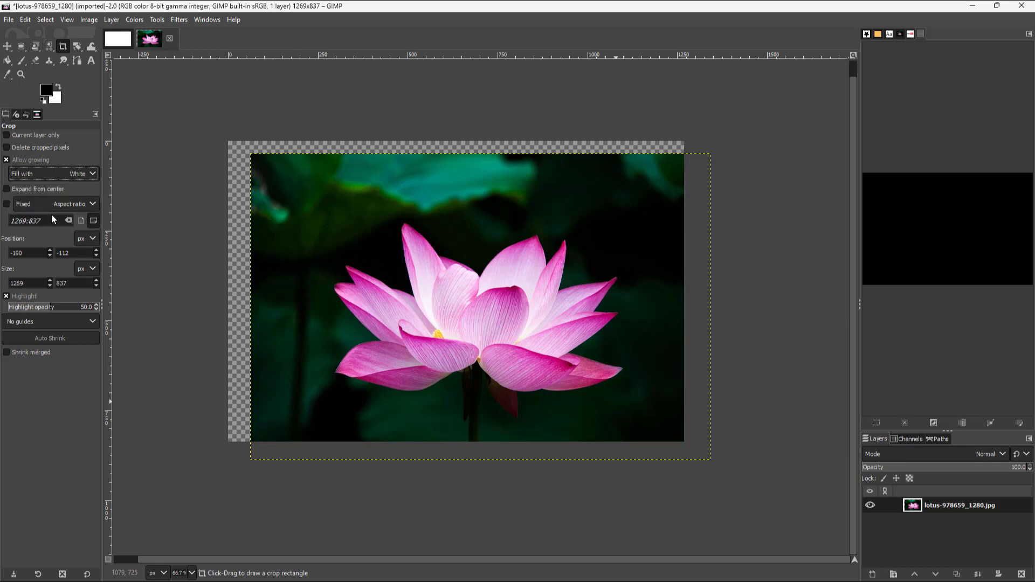
pyautogui.moveTo(220, 115); pyautogui.dragTo(731, 469)
pyautogui.press('Return')
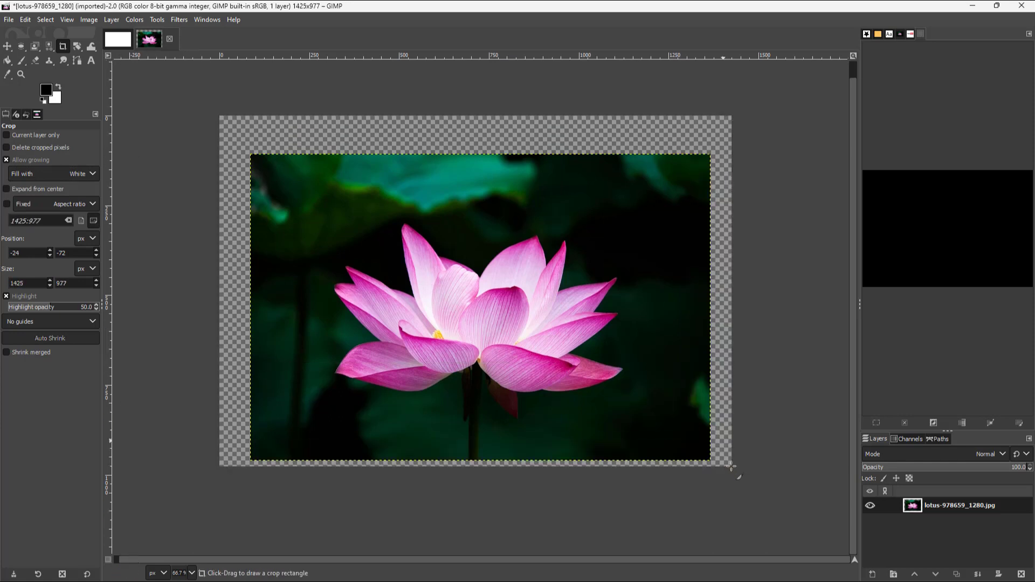
# Crop inside the photo to about 1221 × 761 px, with Foreground color fill, cropped pixels deleted and growing turned off.
pyautogui.click(90, 173)
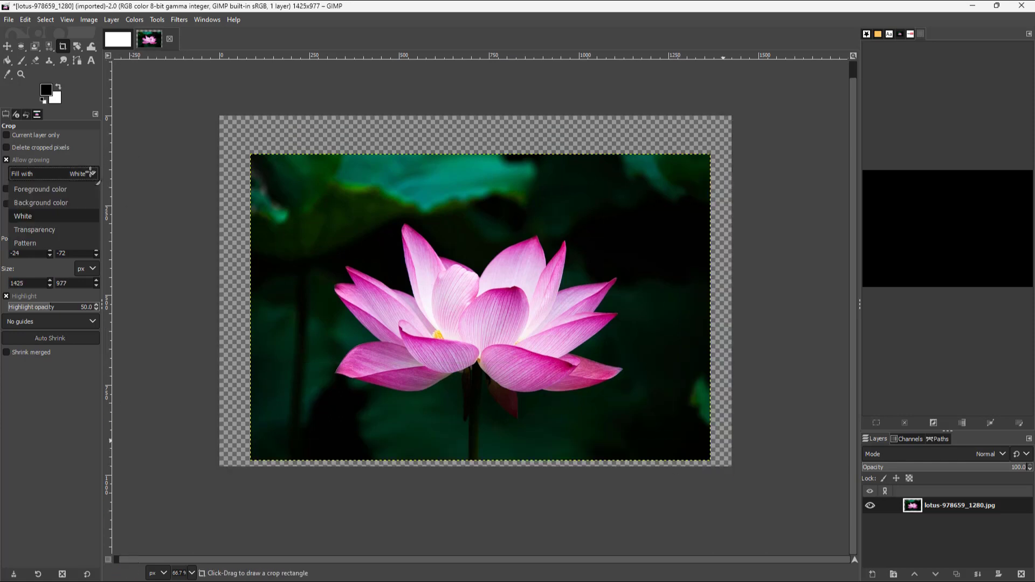
pyautogui.click(63, 195)
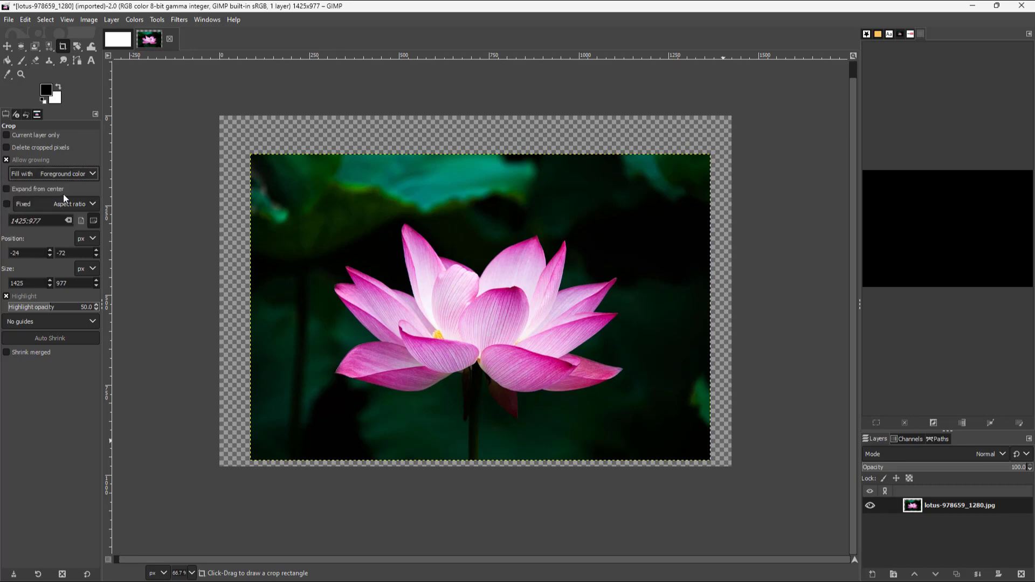
pyautogui.click(16, 148)
pyautogui.click(6, 160)
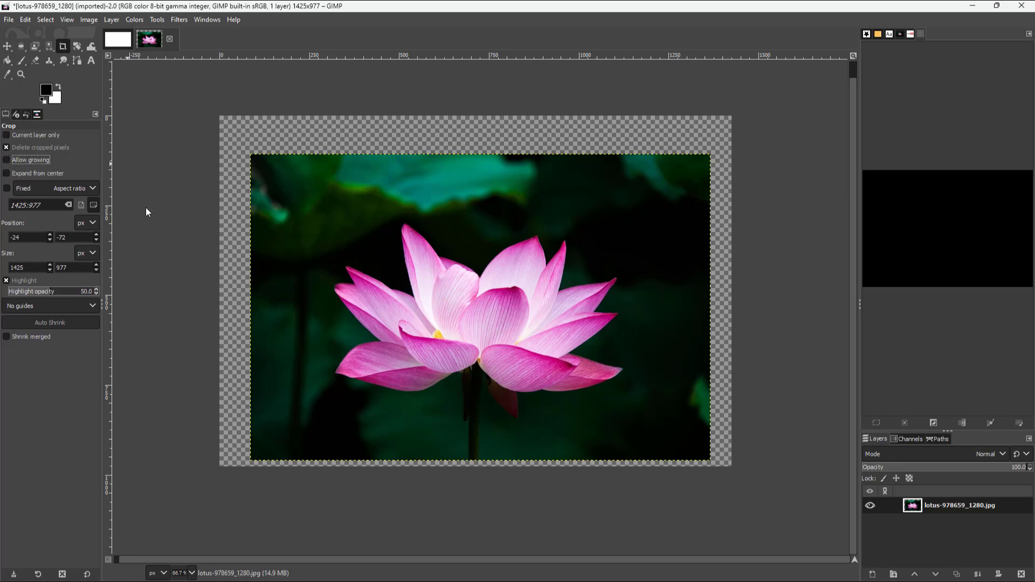
pyautogui.moveTo(264, 171); pyautogui.dragTo(702, 443)
pyautogui.press('Return')
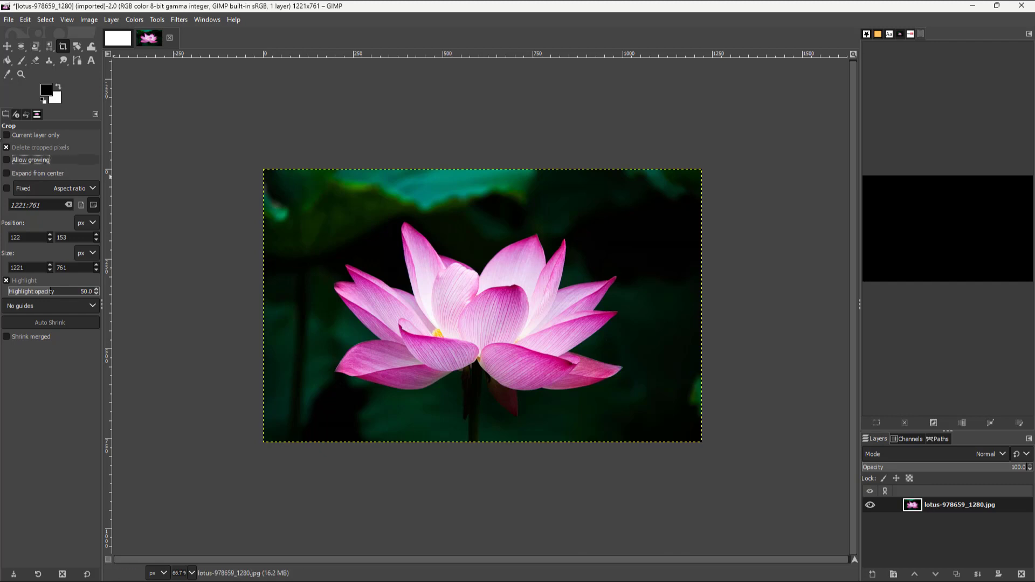
# Allow growing again and crop to about 1136 × 706 px, extending past the photo's upper-left corner.
pyautogui.click(7, 159)
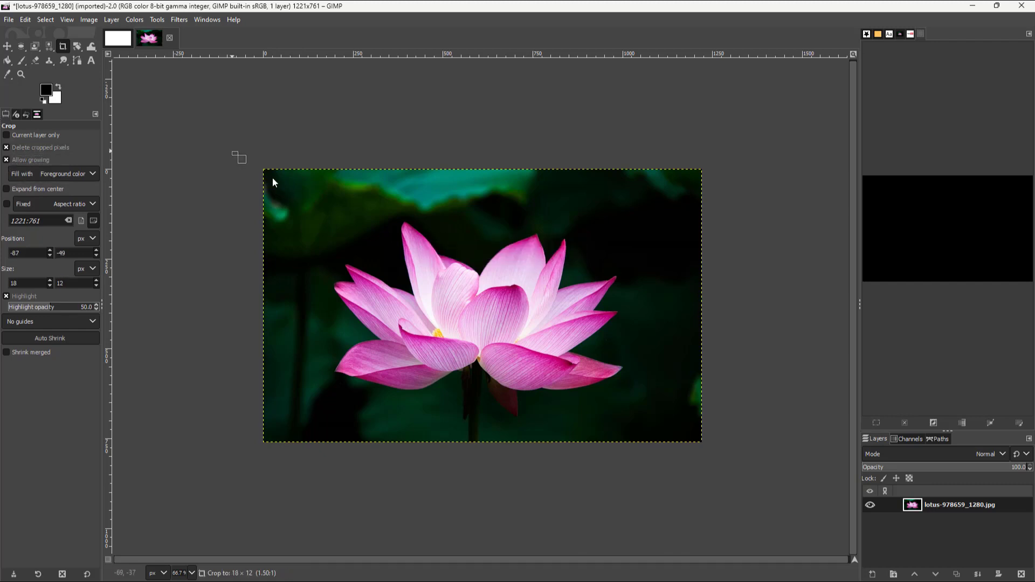
pyautogui.moveTo(232, 152); pyautogui.dragTo(640, 406)
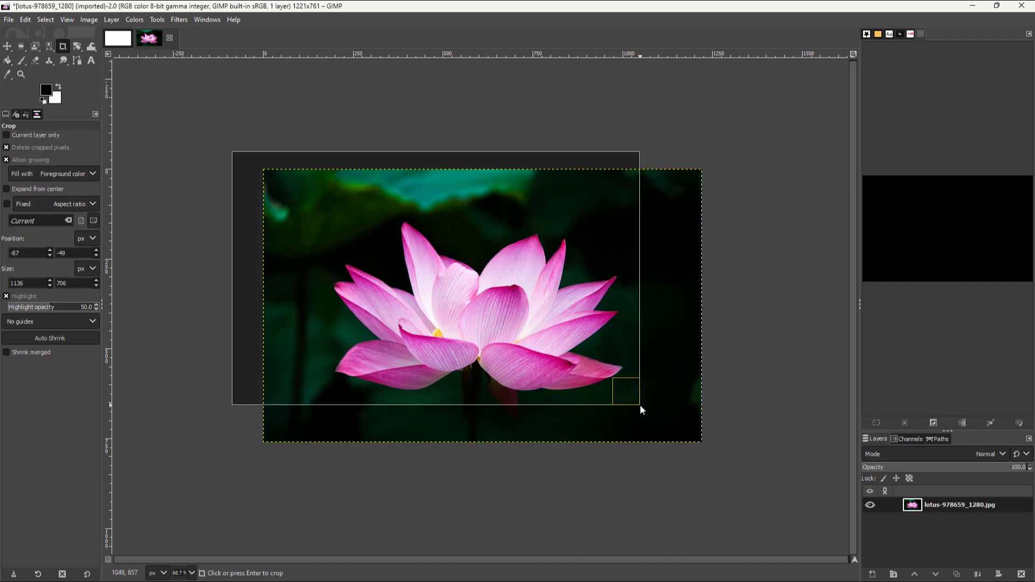
pyautogui.press('Return')
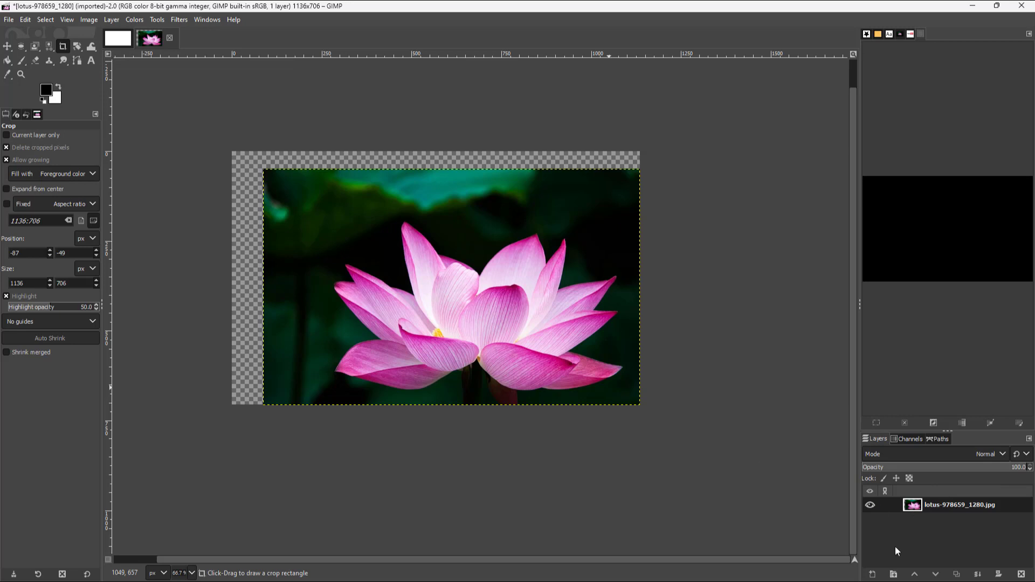
# Add a transparent layer and cover its upper-left area with Paintbrush star strokes in color d85a5a.
pyautogui.click(871, 575)
pyautogui.click(955, 568)
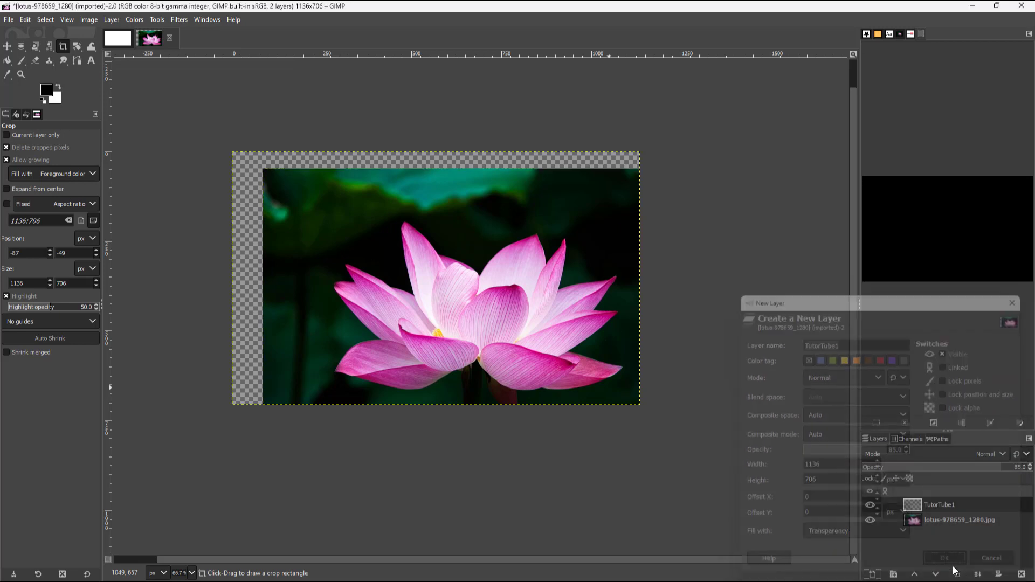
pyautogui.click(21, 61)
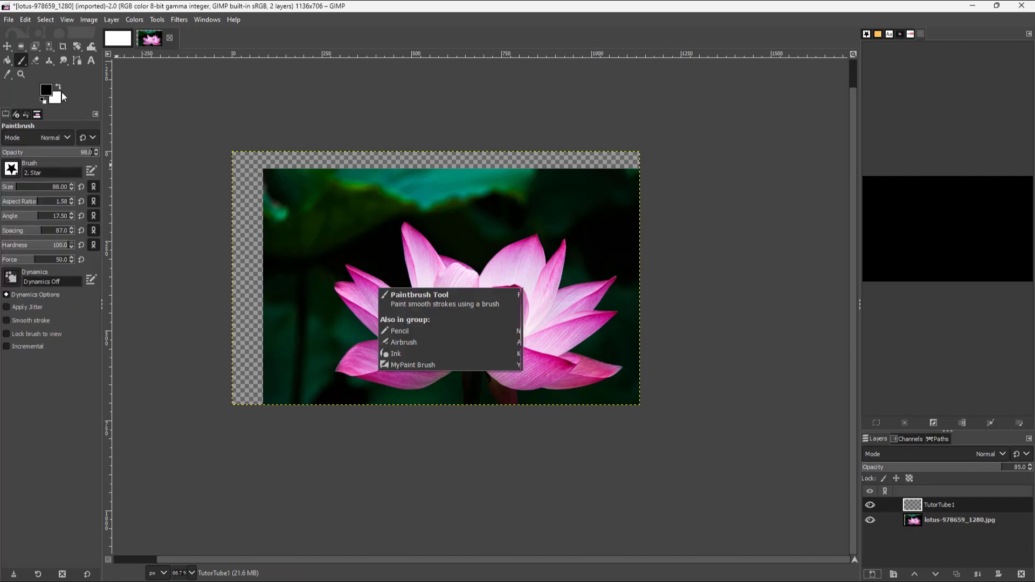
pyautogui.click(59, 86)
pyautogui.doubleClick(46, 91)
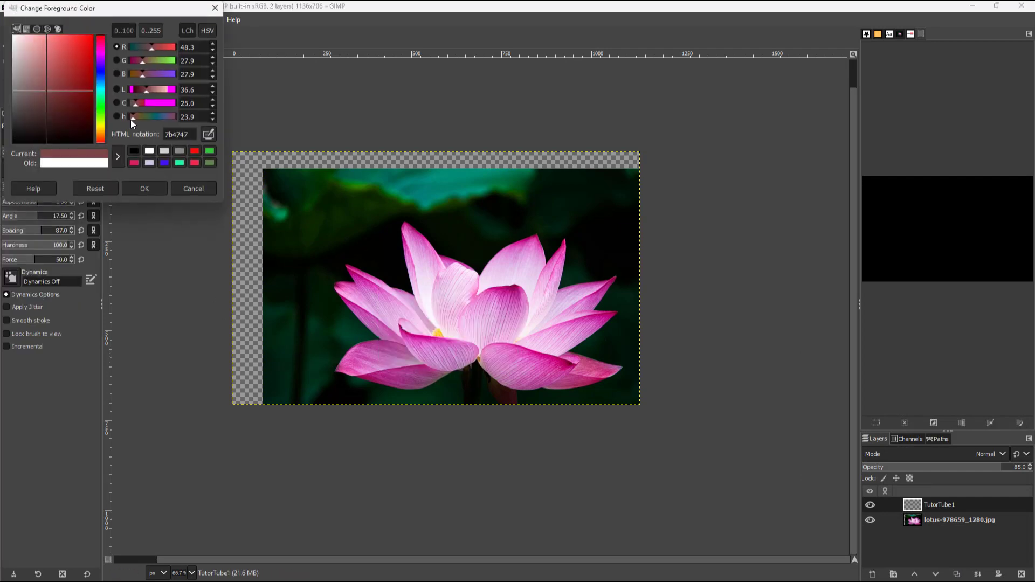
pyautogui.moveTo(81, 68); pyautogui.dragTo(59, 52)
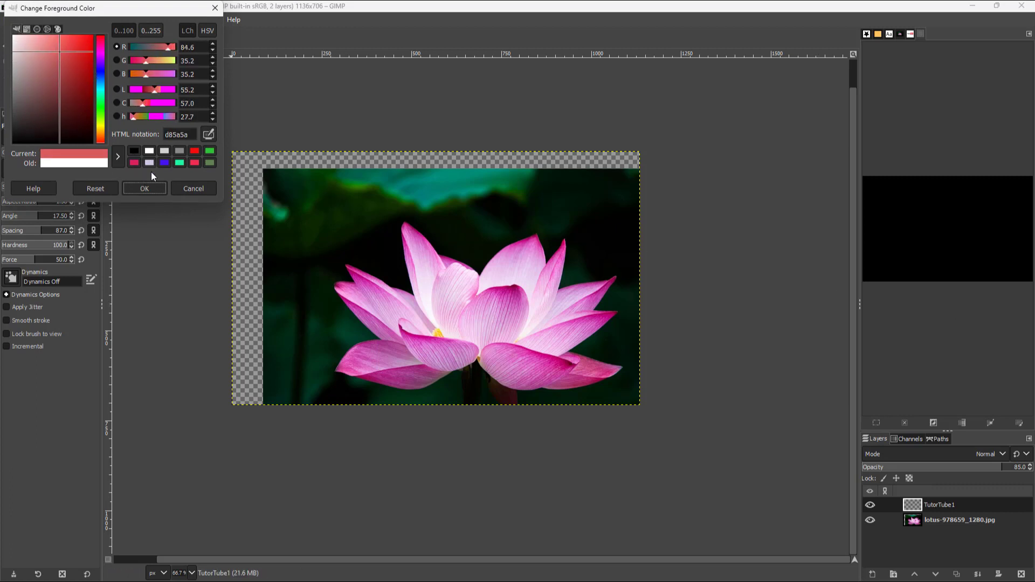
pyautogui.click(145, 188)
pyautogui.moveTo(301, 209)
pyautogui.mouseDown()
pyautogui.moveTo(362, 226)
pyautogui.moveTo(330, 307)
pyautogui.moveTo(518, 254)
pyautogui.moveTo(573, 176)
pyautogui.moveTo(345, 264)
pyautogui.moveTo(307, 156)
pyautogui.moveTo(469, 394)
pyautogui.moveTo(468, 259)
pyautogui.moveTo(127, 220)
pyautogui.mouseUp()
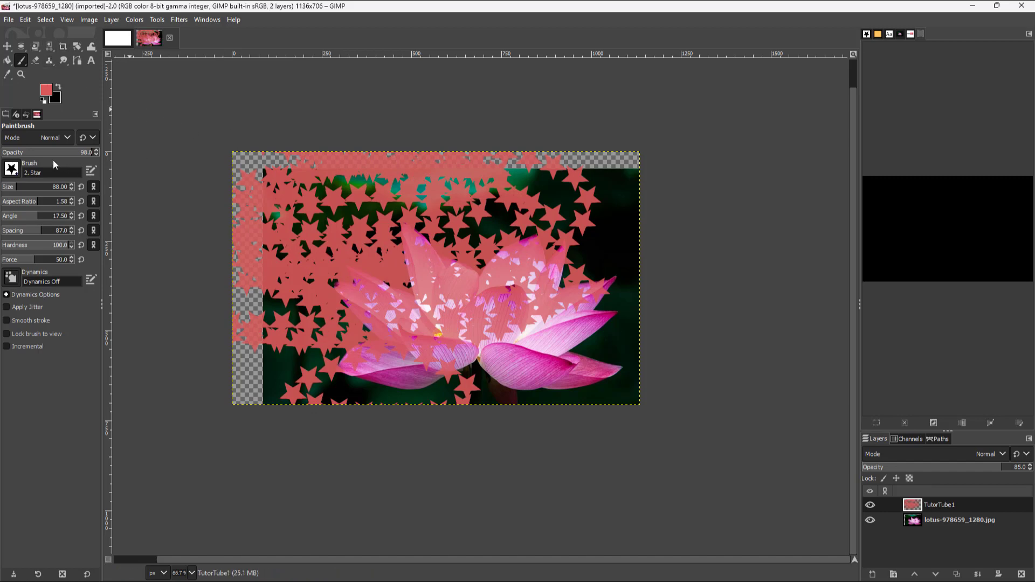
# Restrict the crop to the current layer and crop the star layer to about 615 × 332 px.
pyautogui.click(64, 47)
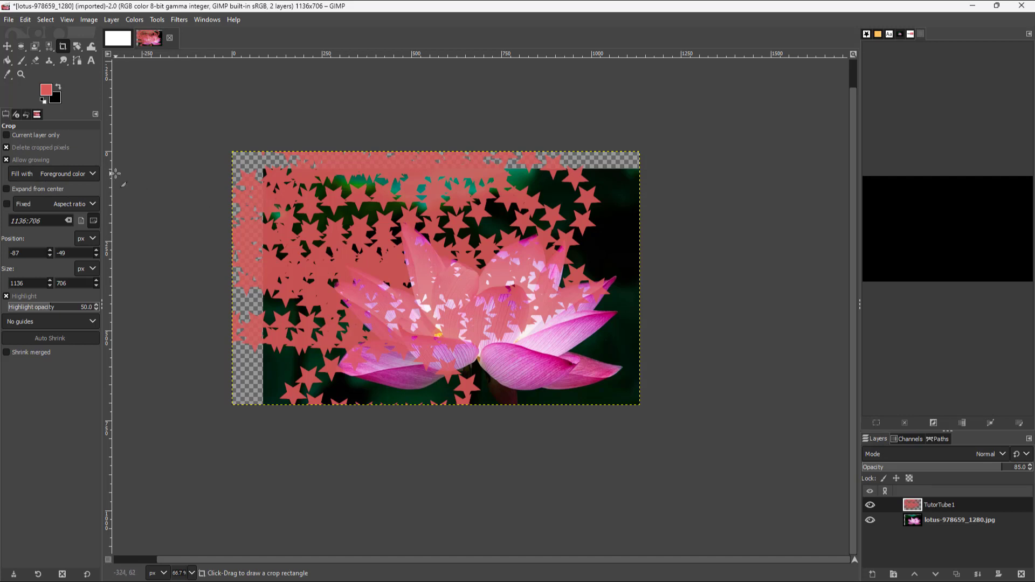
pyautogui.click(6, 135)
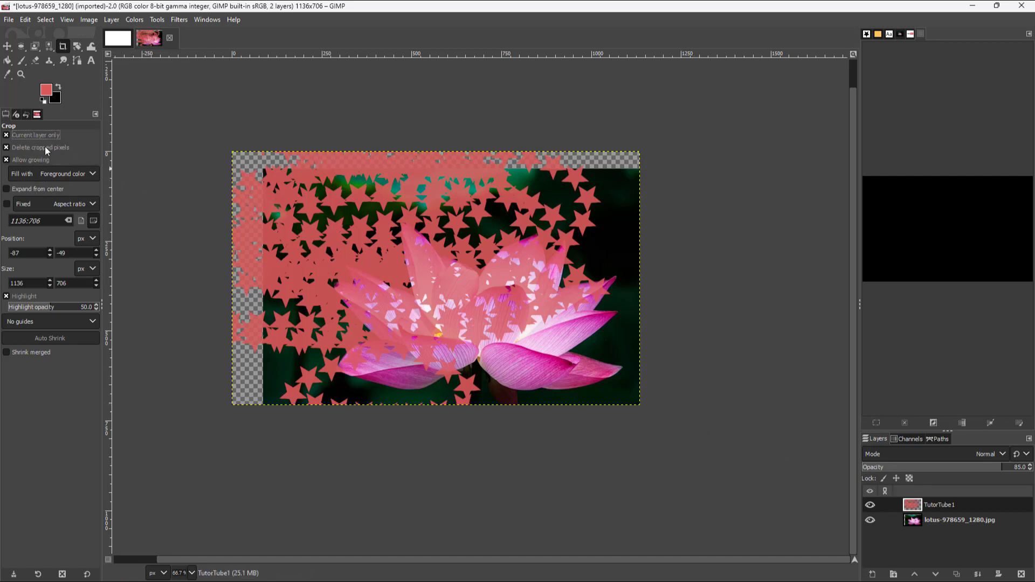
pyautogui.moveTo(283, 187); pyautogui.dragTo(504, 306)
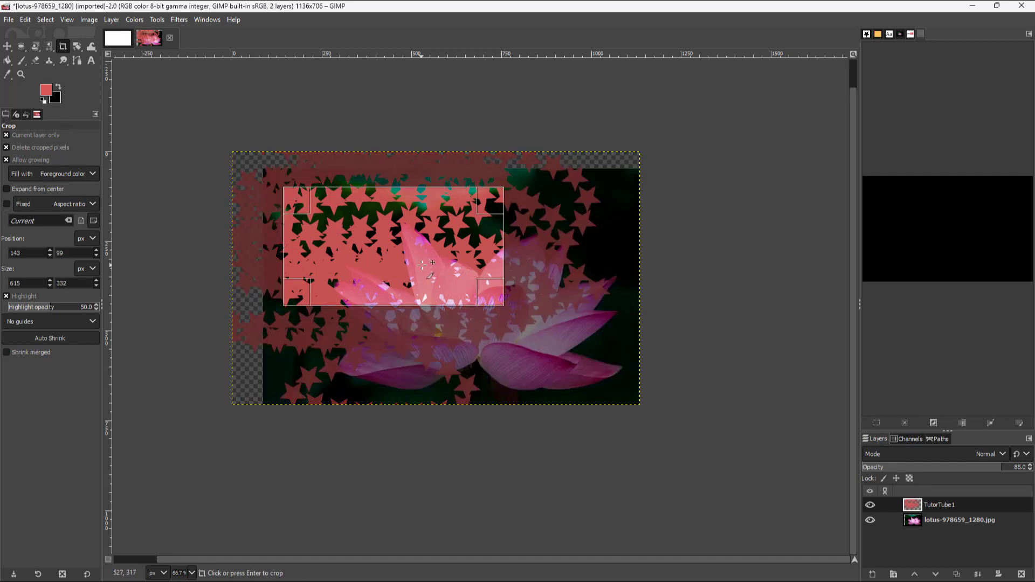
pyautogui.click(422, 264)
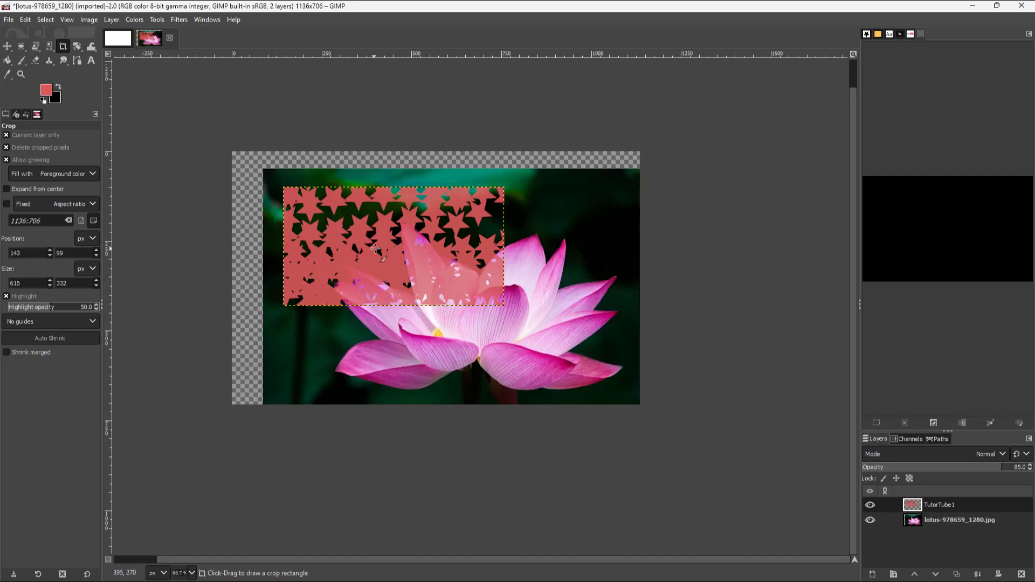
pyautogui.click(514, 255)
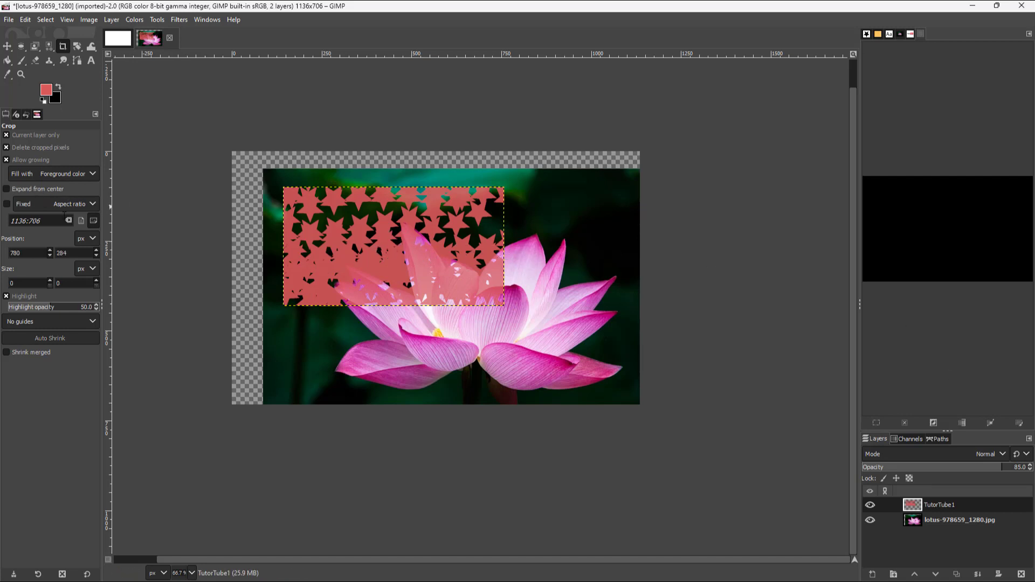
# Enable Expand from center and crop the star layer outward from the flower's middle to about 843 × 561 px.
pyautogui.click(6, 190)
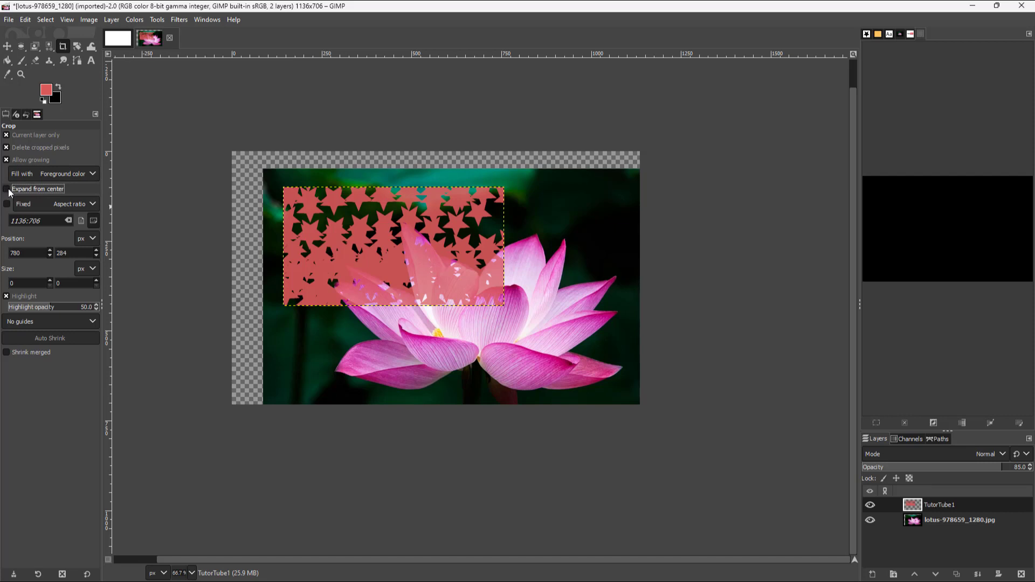
pyautogui.moveTo(477, 289); pyautogui.dragTo(628, 388)
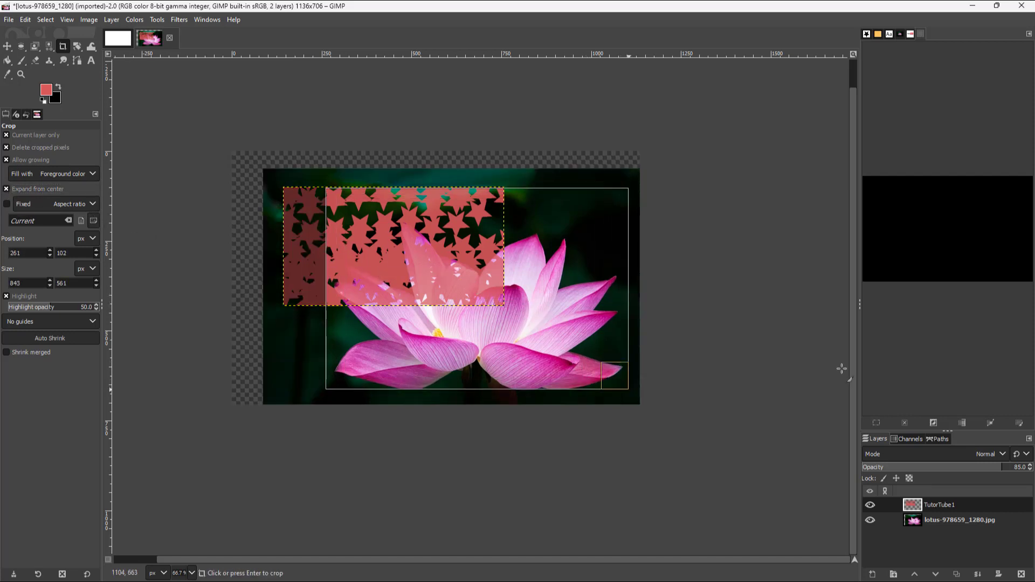
pyautogui.press('Return')
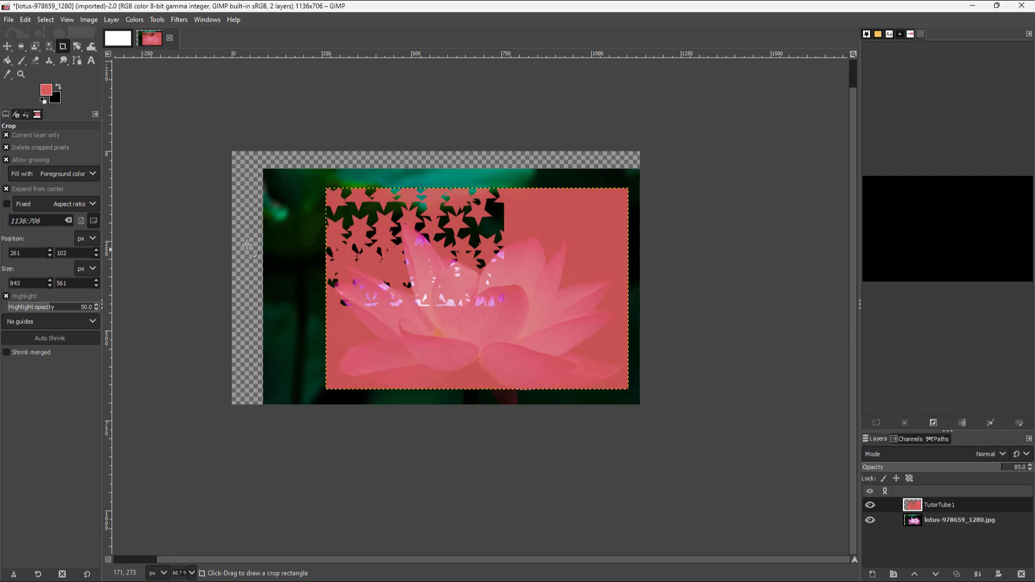
# Choose Width as the crop's fixed constraint and try a region of about 306 × 192 px over the canvas's left edge.
pyautogui.click(93, 204)
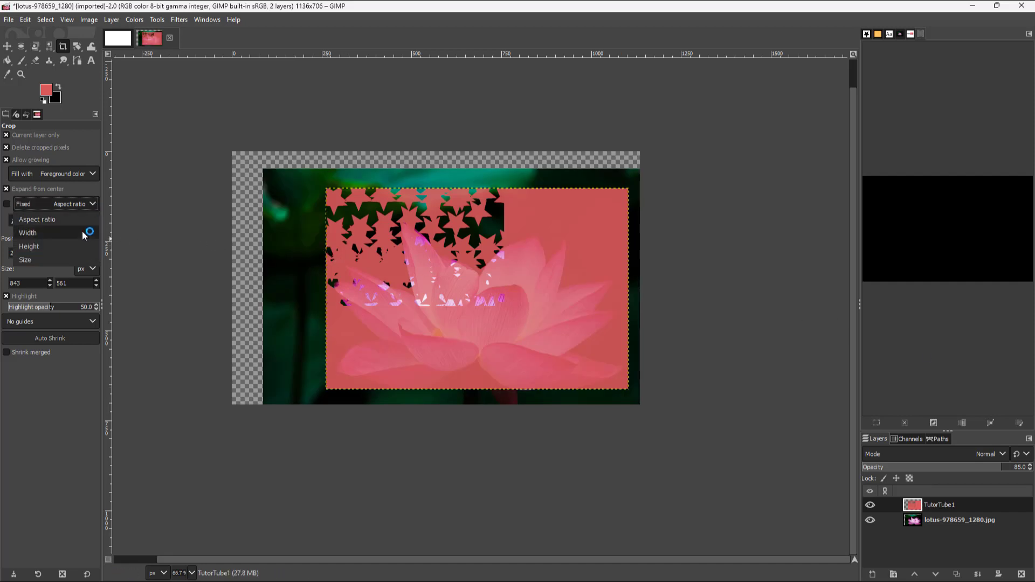
pyautogui.click(80, 238)
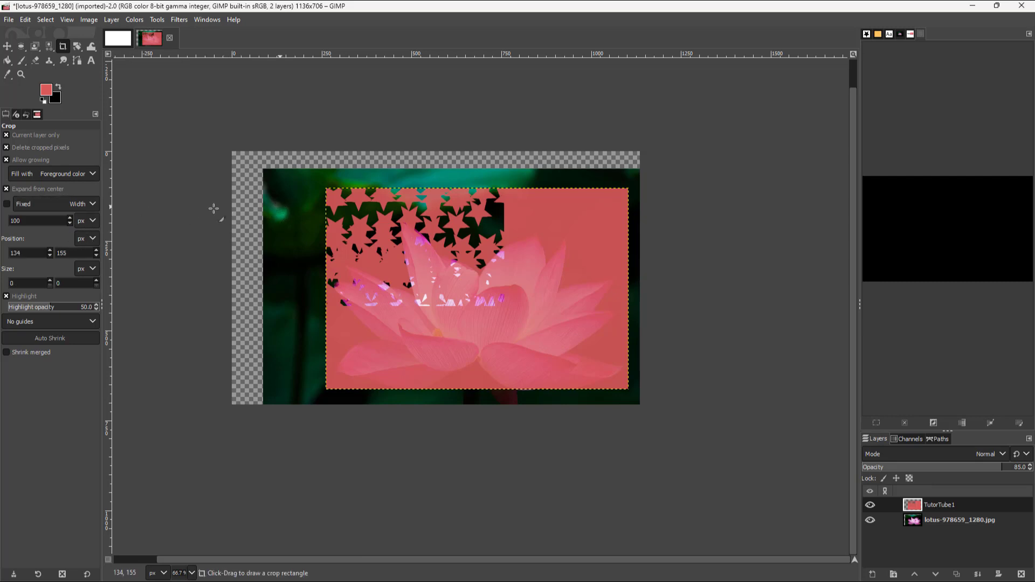
pyautogui.moveTo(248, 207)
pyautogui.mouseDown()
pyautogui.moveTo(327, 263)
pyautogui.moveTo(303, 242)
pyautogui.mouseUp()
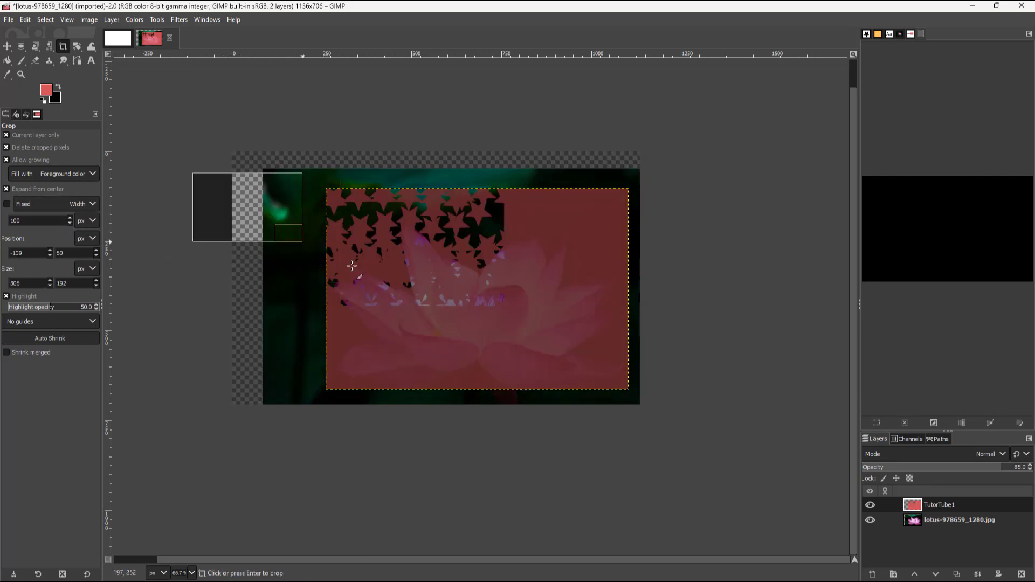
pyautogui.click(351, 265)
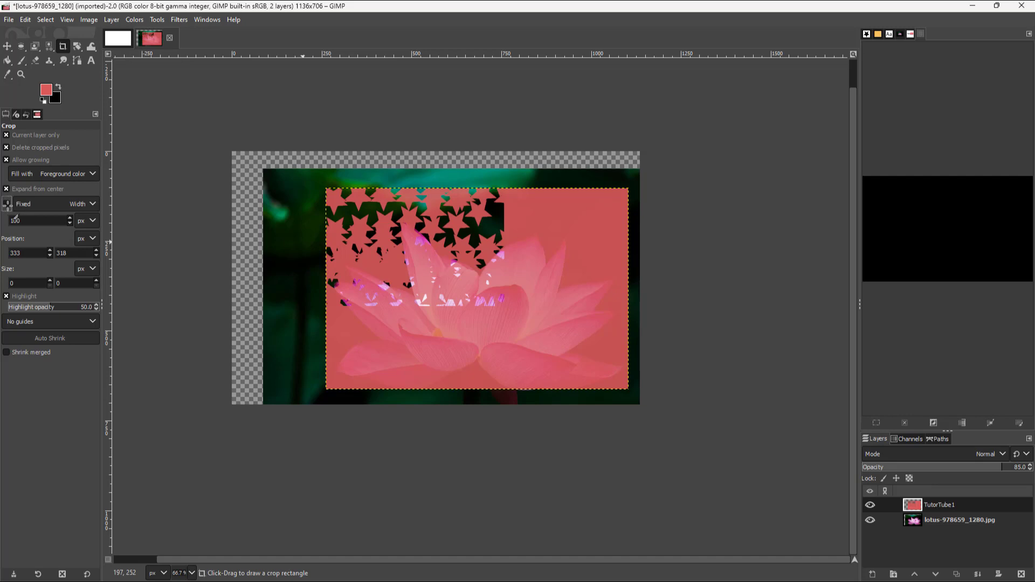
# Enable the fixed 100 px width and draw a crop strip about 369 px tall over the star layer's left edge.
pyautogui.click(7, 204)
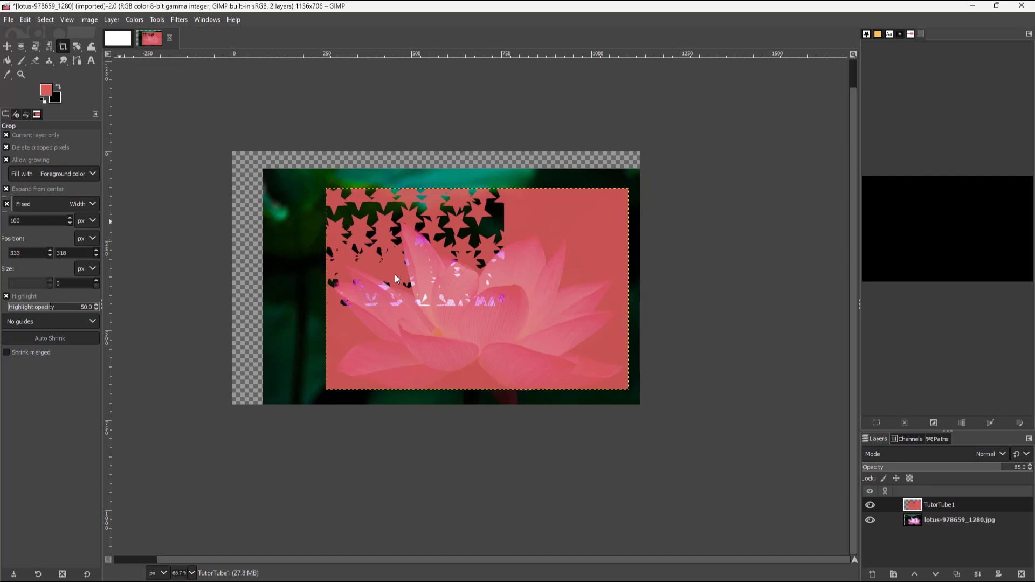
pyautogui.click(280, 228)
pyautogui.moveTo(281, 229); pyautogui.dragTo(298, 292)
pyautogui.click(345, 274)
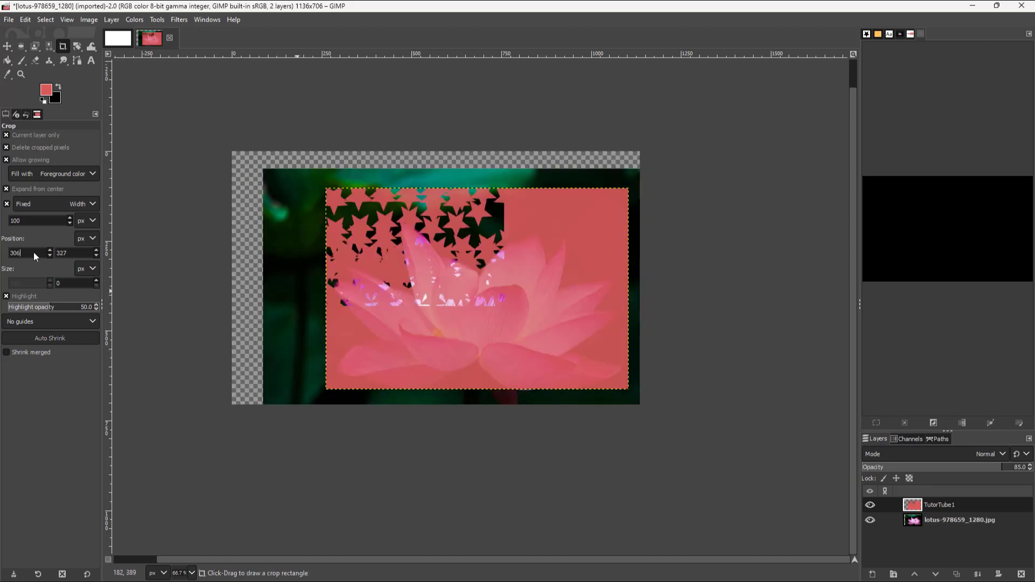
pyautogui.moveTo(327, 258); pyautogui.dragTo(468, 331)
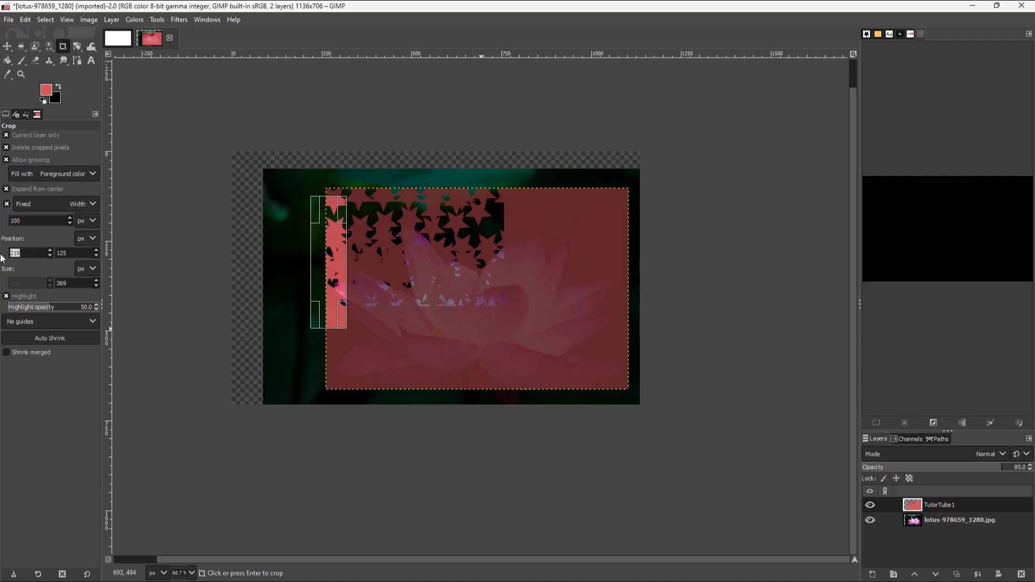
# Set the crop strip's position to 500, 20 px and height to 700 px, and raise the highlight opacity to about 79.
pyautogui.write('500')
pyautogui.press('Return')
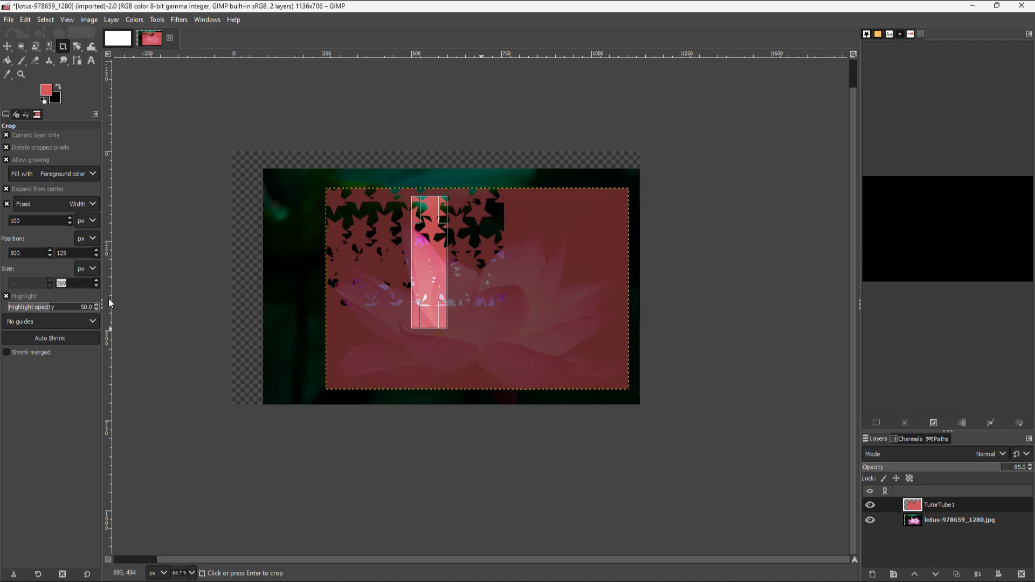
pyautogui.write('700')
pyautogui.press('Return')
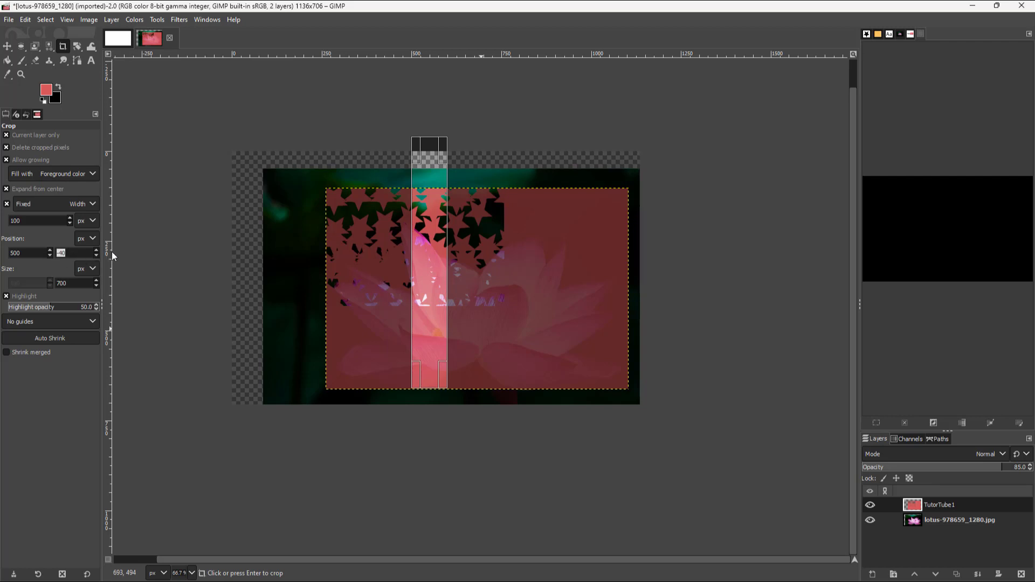
pyautogui.write('20')
pyautogui.press('Return')
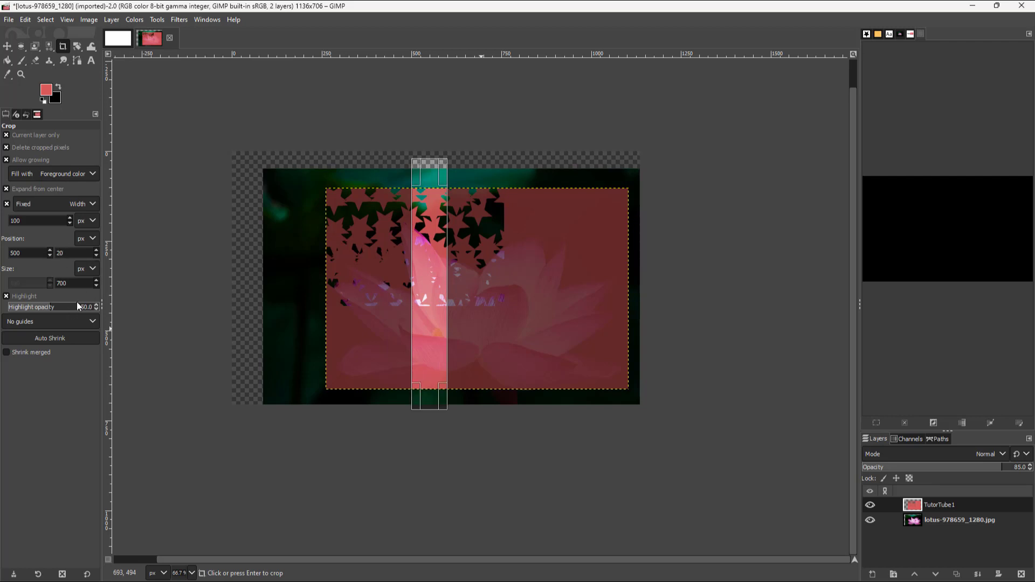
pyautogui.moveTo(59, 306)
pyautogui.mouseDown()
pyautogui.moveTo(49, 306)
pyautogui.moveTo(104, 309)
pyautogui.moveTo(17, 306)
pyautogui.moveTo(87, 305)
pyautogui.moveTo(76, 304)
pyautogui.mouseUp()
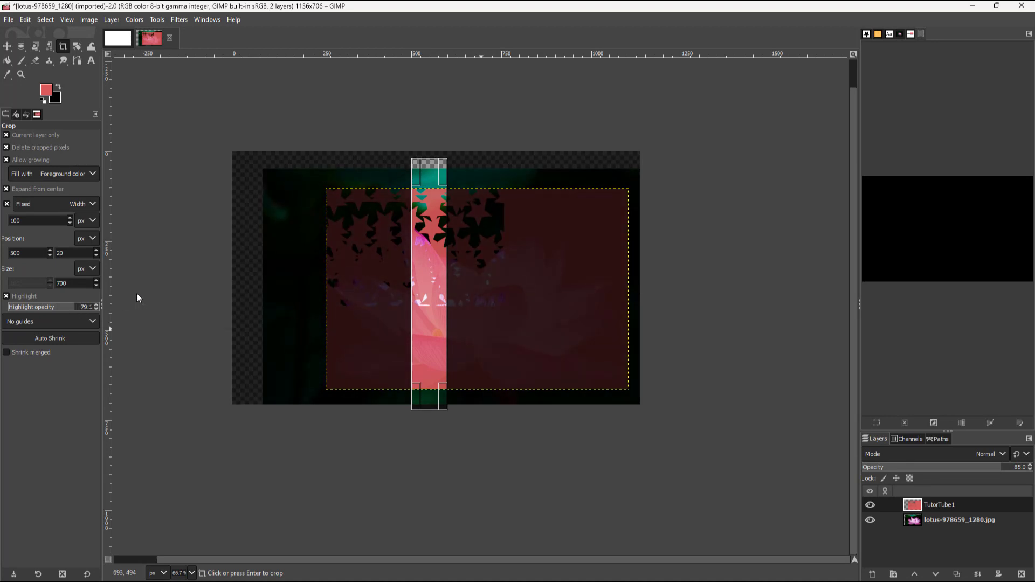
# Shorten the strip to about 508 px, then fix the height at 100 px and draw a region about 732 px wide.
pyautogui.moveTo(447, 178); pyautogui.dragTo(475, 194)
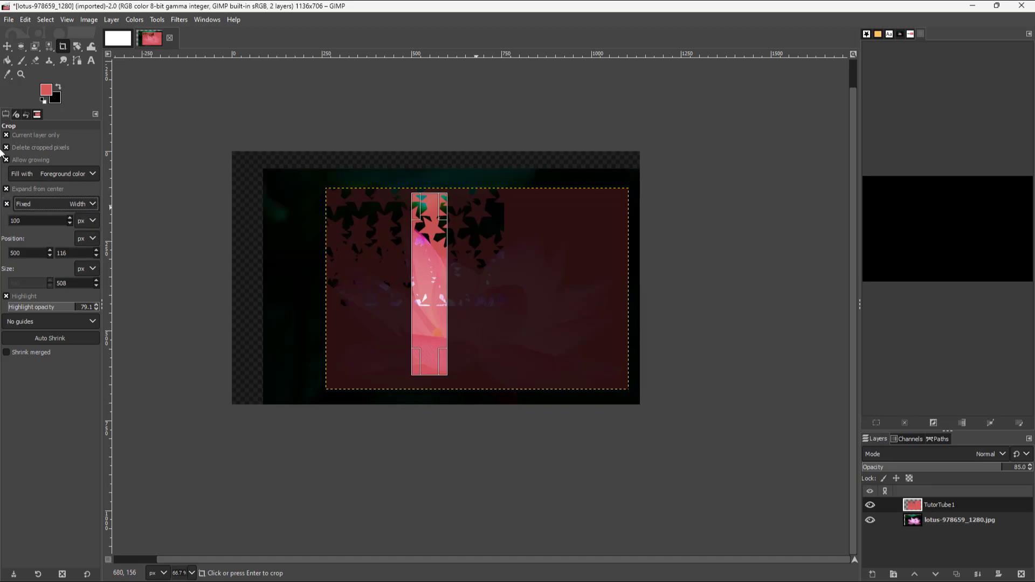
pyautogui.click(92, 203)
pyautogui.click(56, 251)
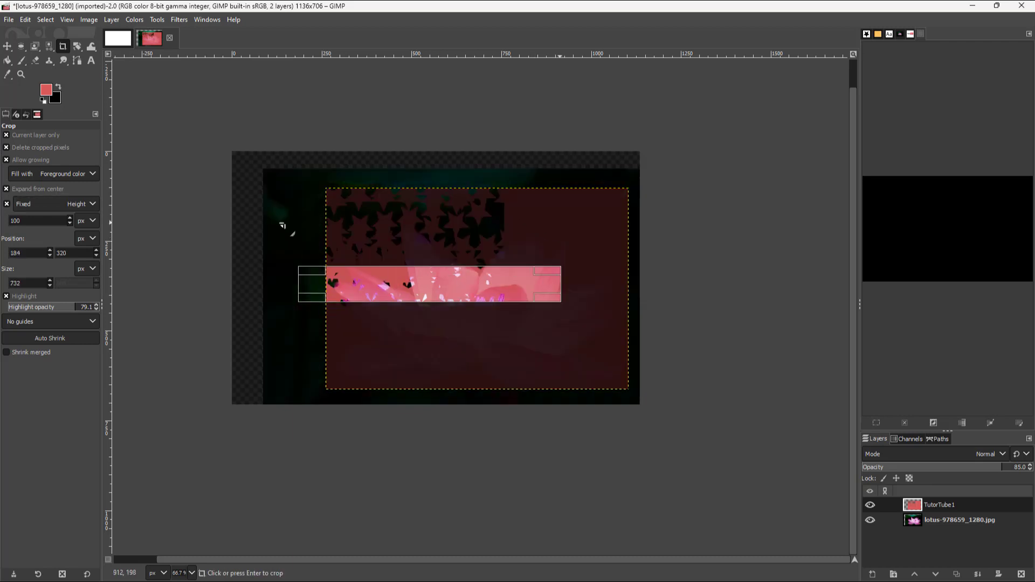
# Change the fixed constraint to Size at 400x400 and crop the star layer to that square over the flower's upper middle.
pyautogui.click(94, 204)
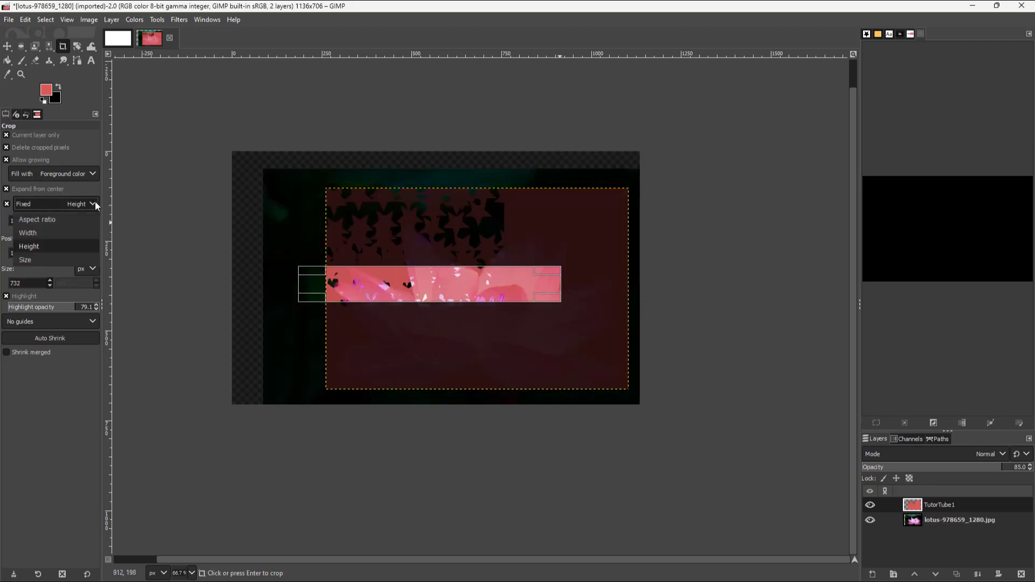
pyautogui.click(57, 259)
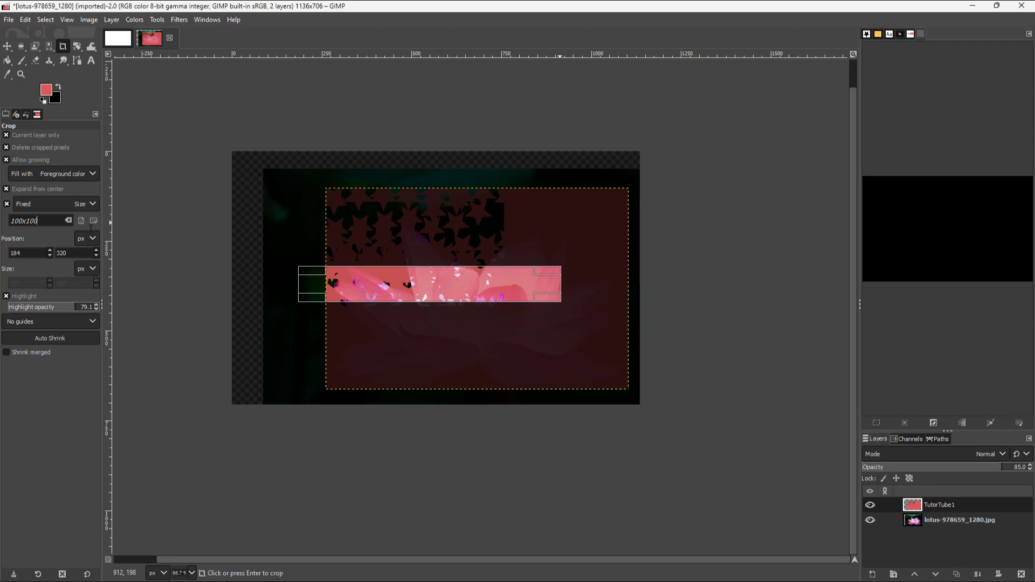
pyautogui.click(28, 221)
pyautogui.press('BackSpace')
pyautogui.write('4')
pyautogui.click(335, 217)
pyautogui.click(460, 262)
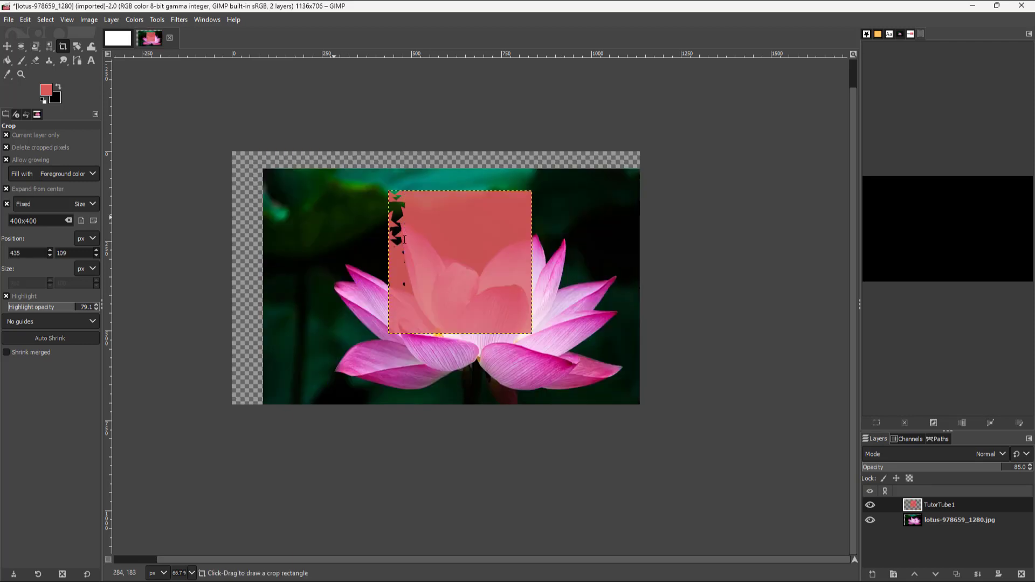
pyautogui.click(95, 204)
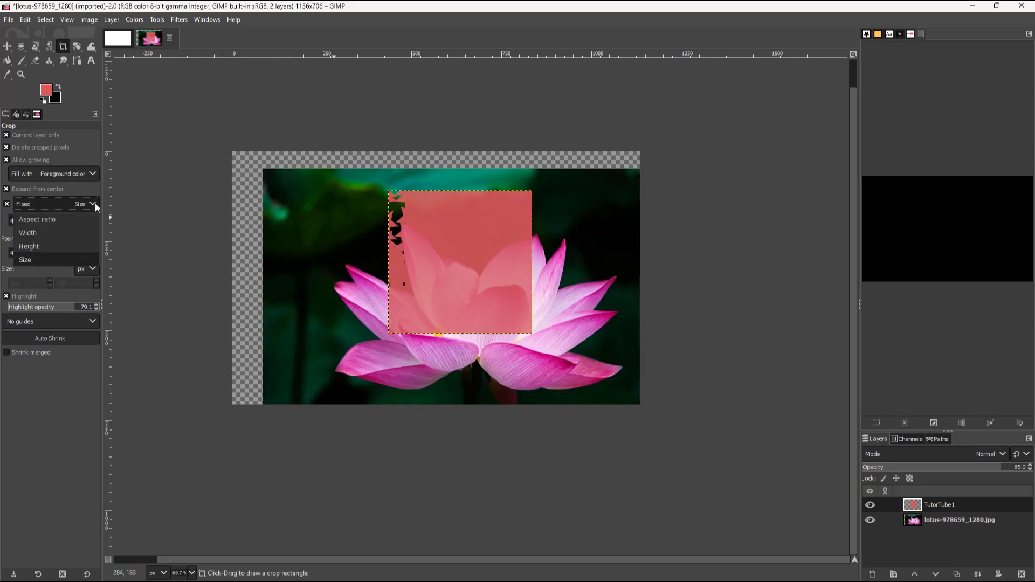
pyautogui.click(43, 375)
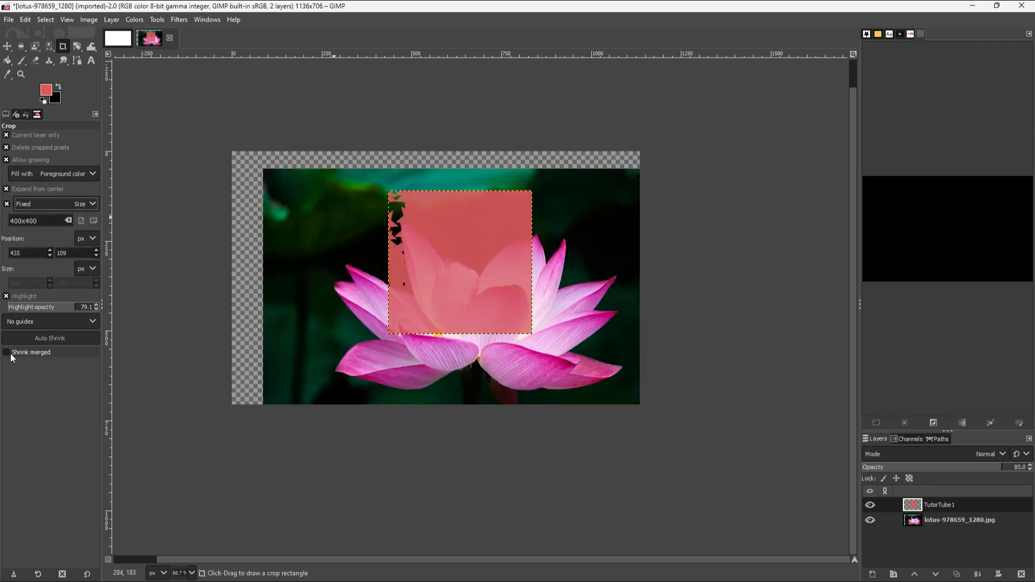
# Set the highlight opacity to 50 and place a 400 × 400 px crop region with Rule of thirds guides at about 225, 67.
pyautogui.click(50, 305)
pyautogui.click(94, 324)
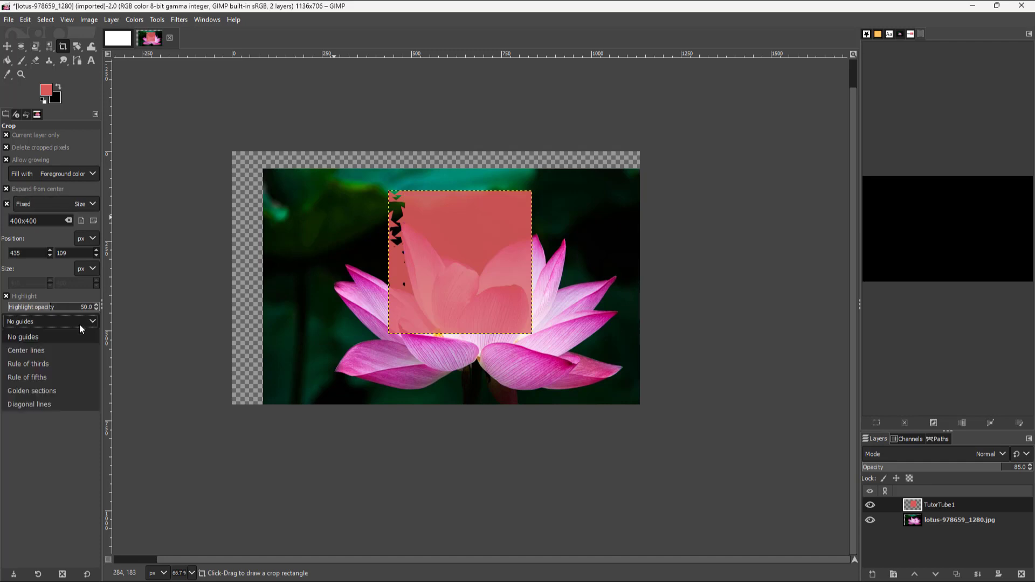
pyautogui.click(59, 361)
pyautogui.click(386, 253)
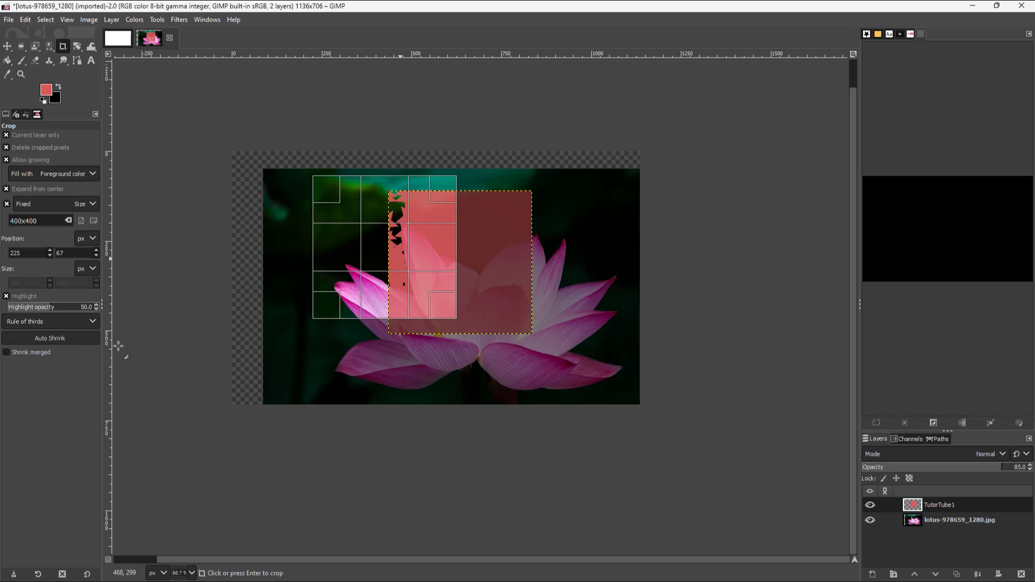
# Try Center lines, Rule of fifths, Golden sections and Diagonal lines as the crop guides, finishing on Center lines.
pyautogui.click(75, 326)
pyautogui.click(48, 352)
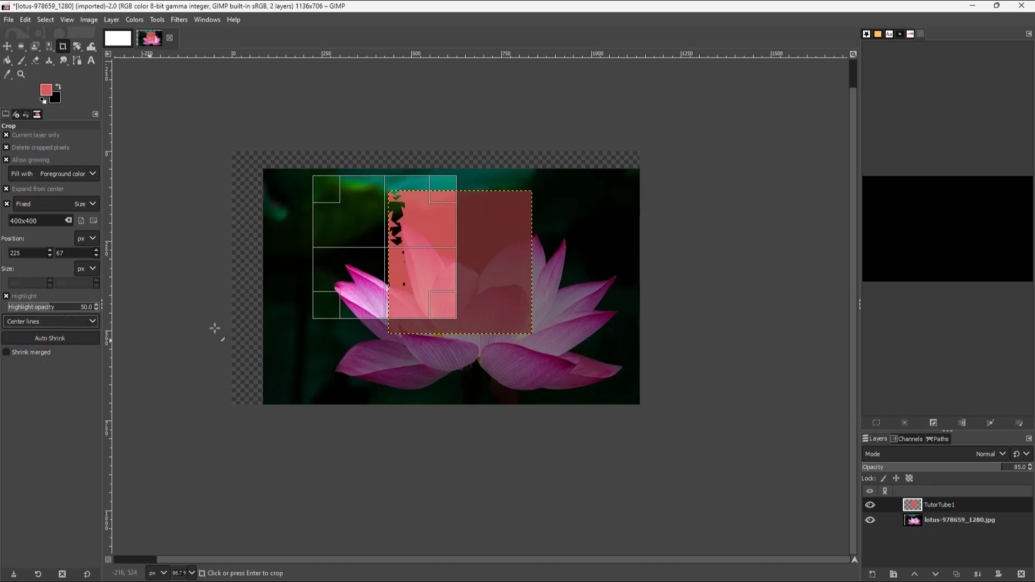
pyautogui.click(79, 322)
pyautogui.click(49, 376)
pyautogui.click(67, 320)
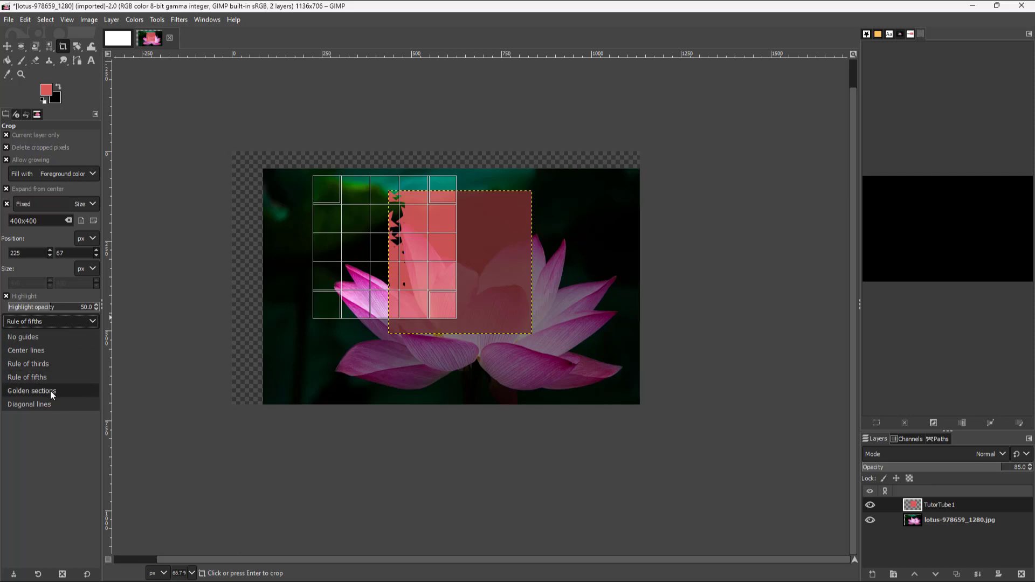
pyautogui.click(60, 390)
pyautogui.click(67, 324)
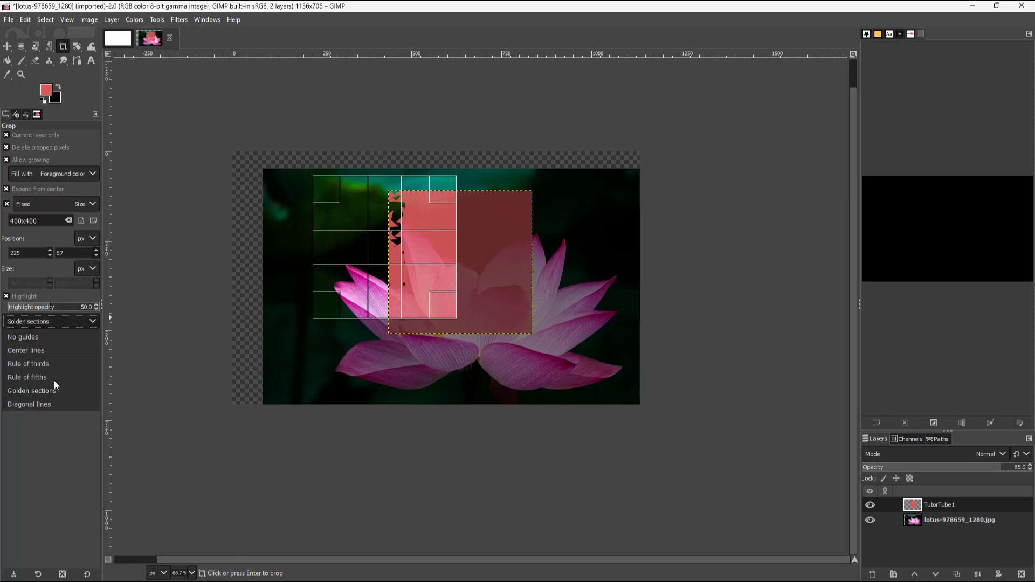
pyautogui.click(42, 406)
pyautogui.click(53, 323)
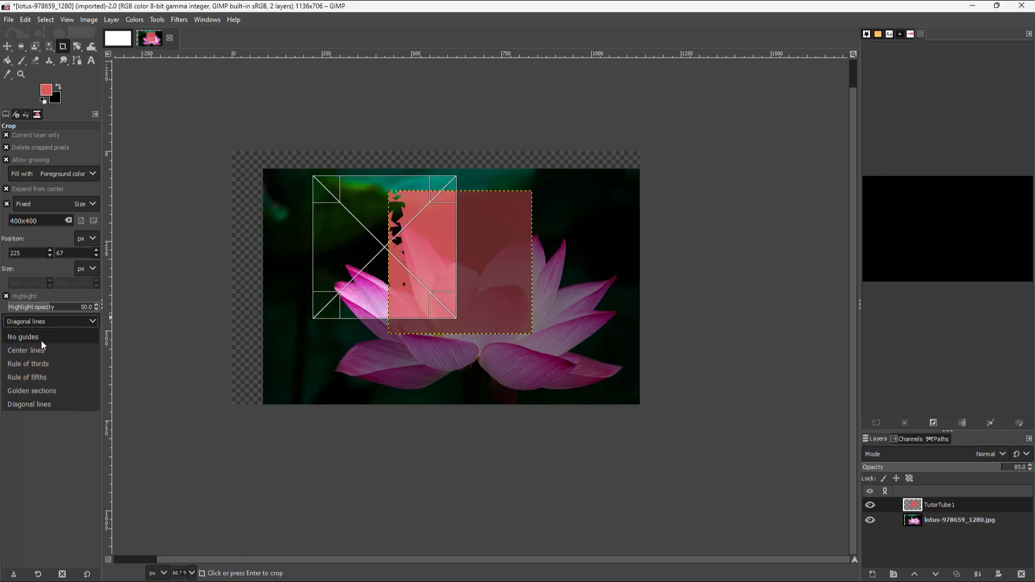
pyautogui.click(44, 350)
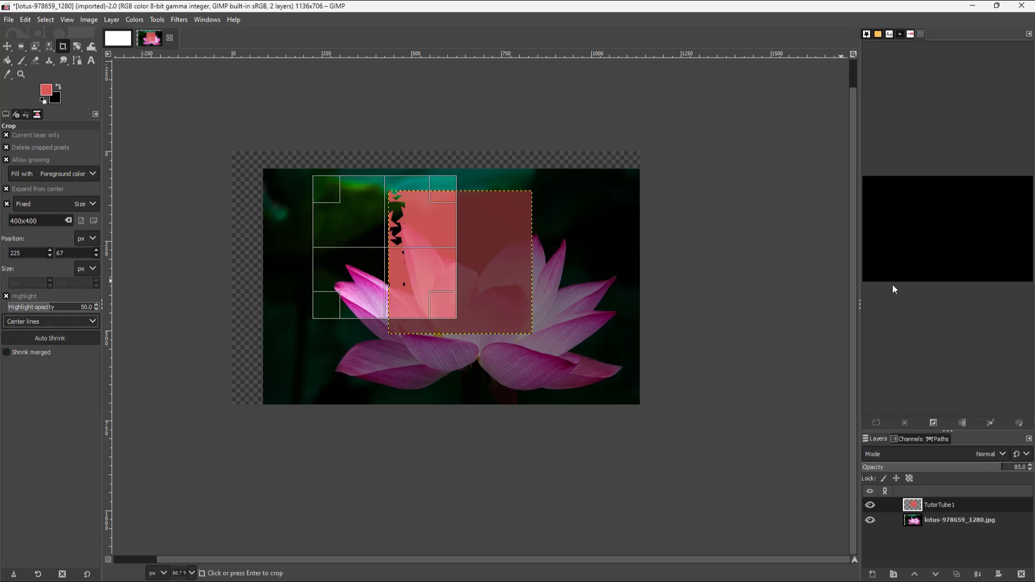